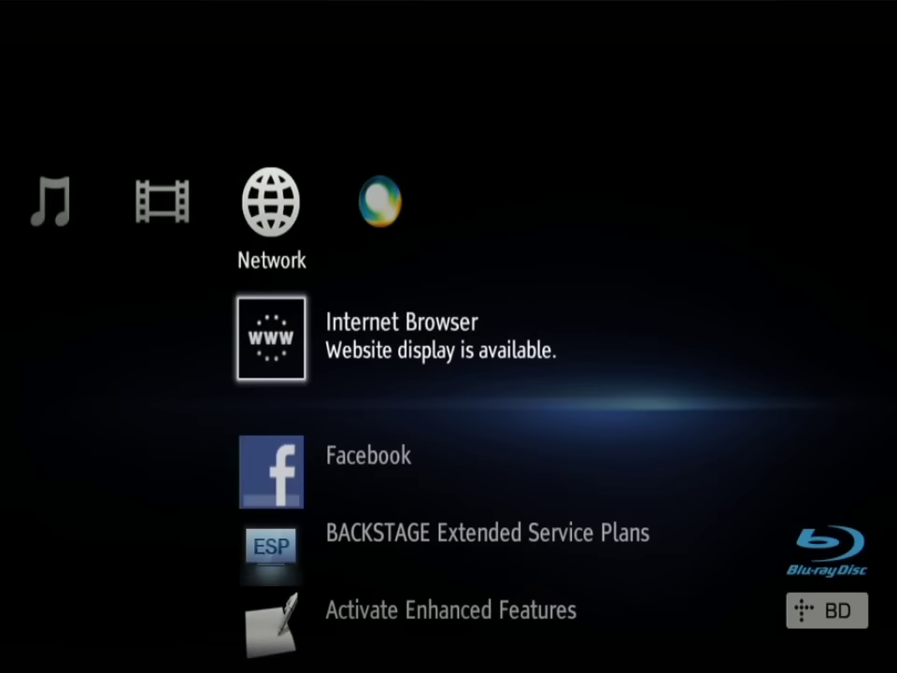
key(Left)
key(Left)
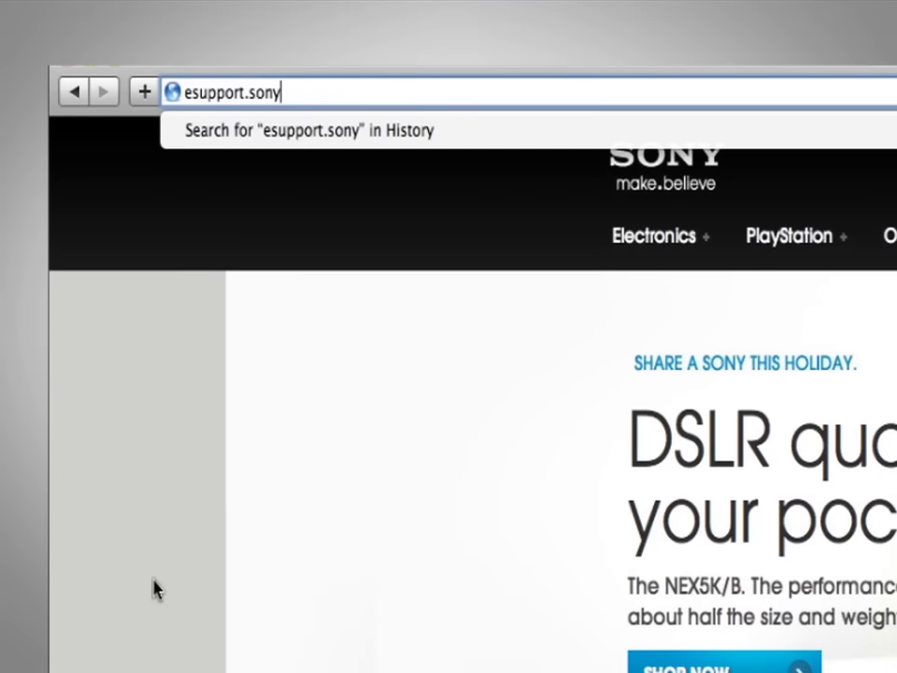
Complete the web address as esupport.sony.com and load the support site in the computer's browser
text(.com)
key(Return)
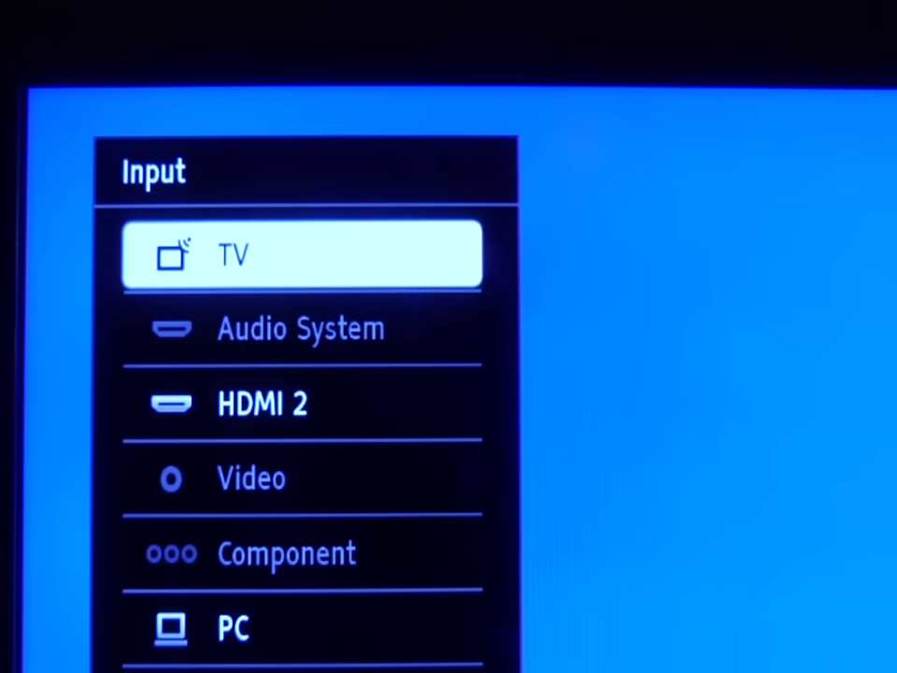
Move the TV's input selection to HDMI 2
key(Down)
key(Down)
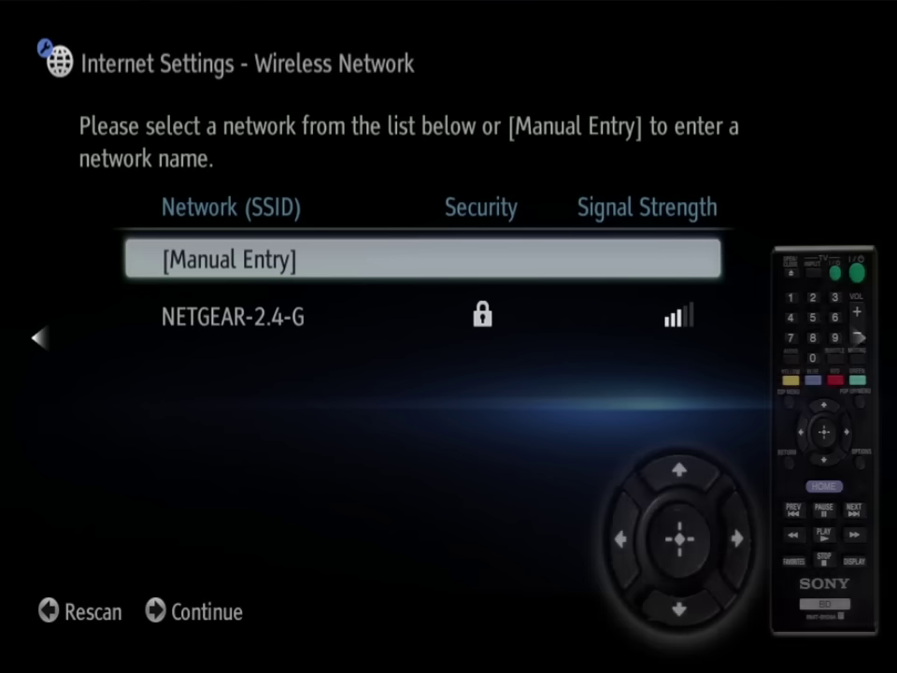
Choose the NETGEAR-2.4-G wireless network and proceed with its WPA security key
key(Down)
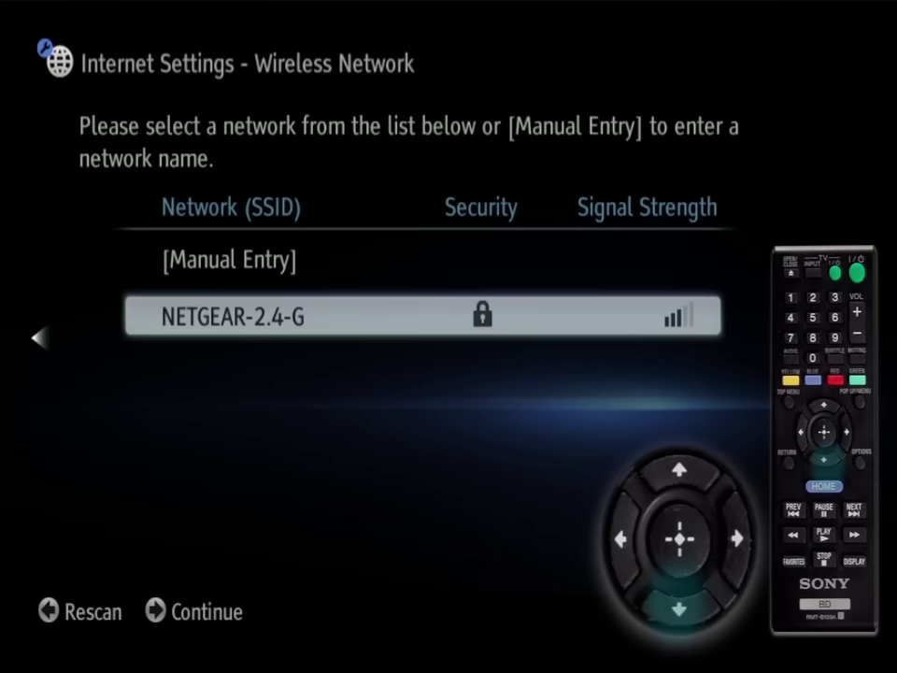
key(Return)
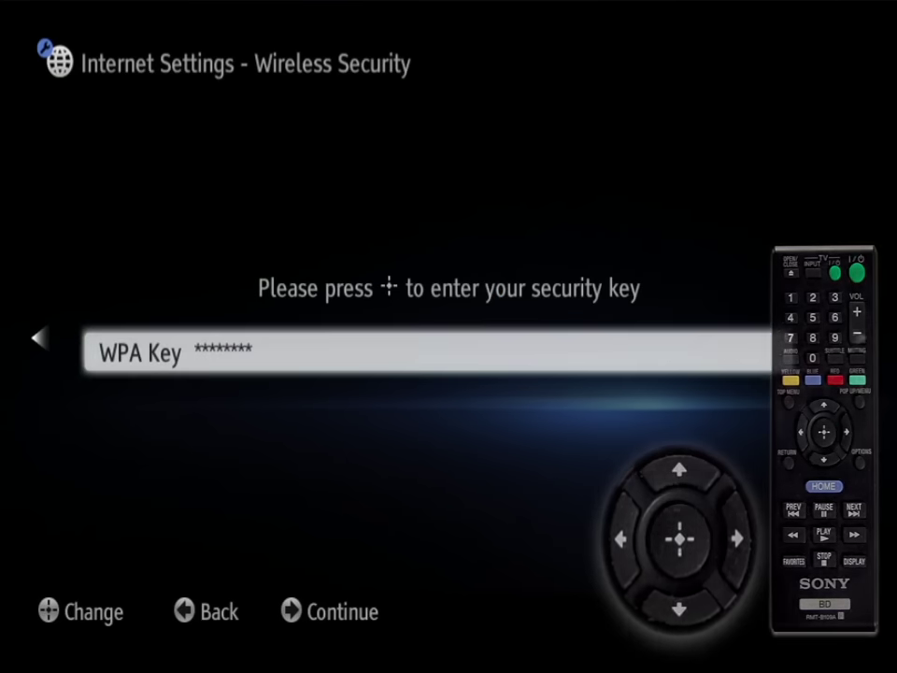
key(Return)
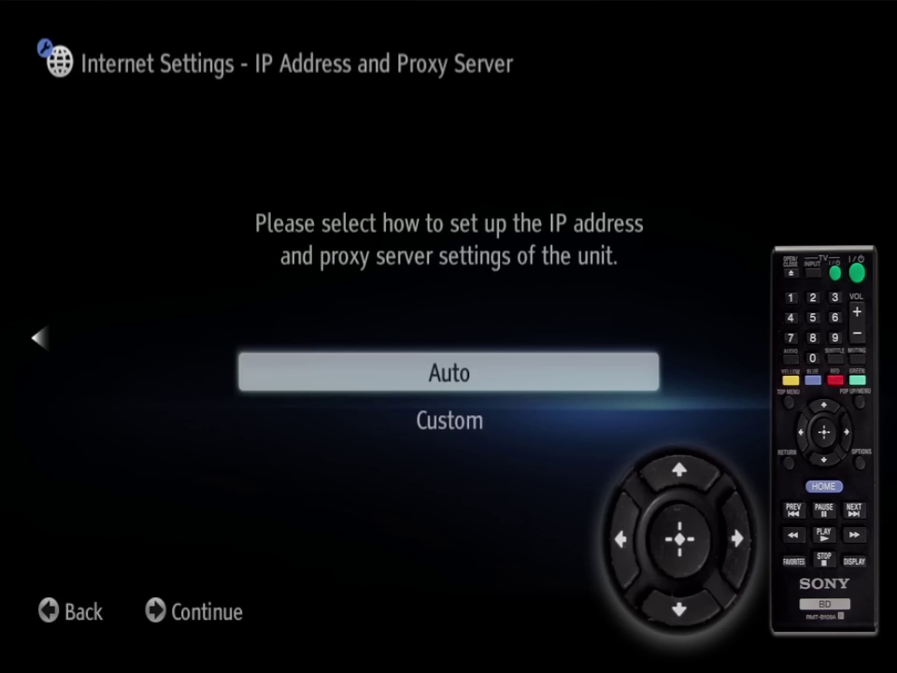
Set the IP address and proxy server to Auto, then save the network settings and connect
key(Return)
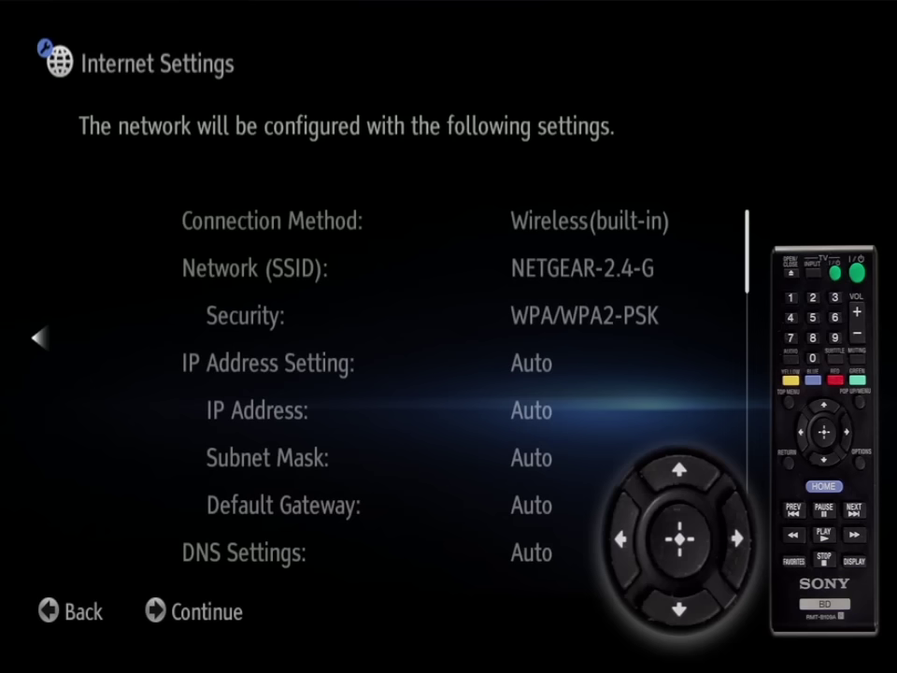
key(Right)
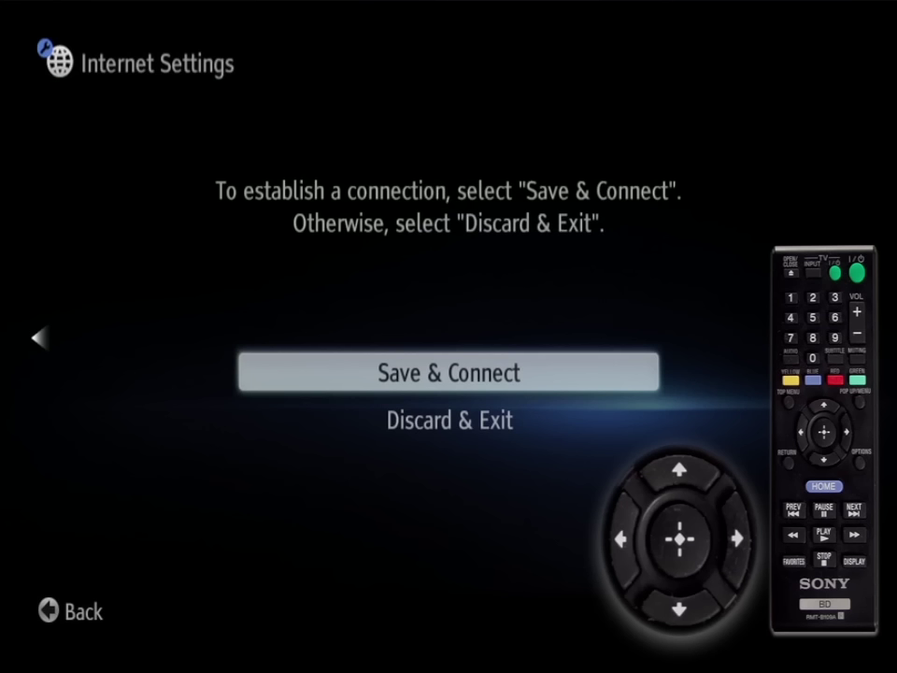
key(Return)
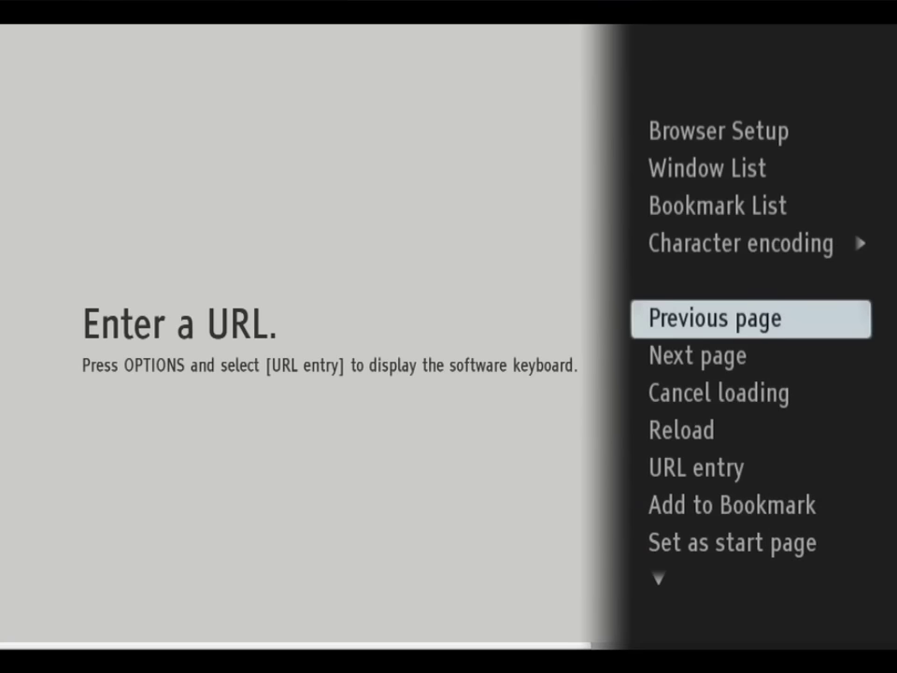
Open URL entry in the Internet Browser's options
key(Down)
key(Down)
key(Down)
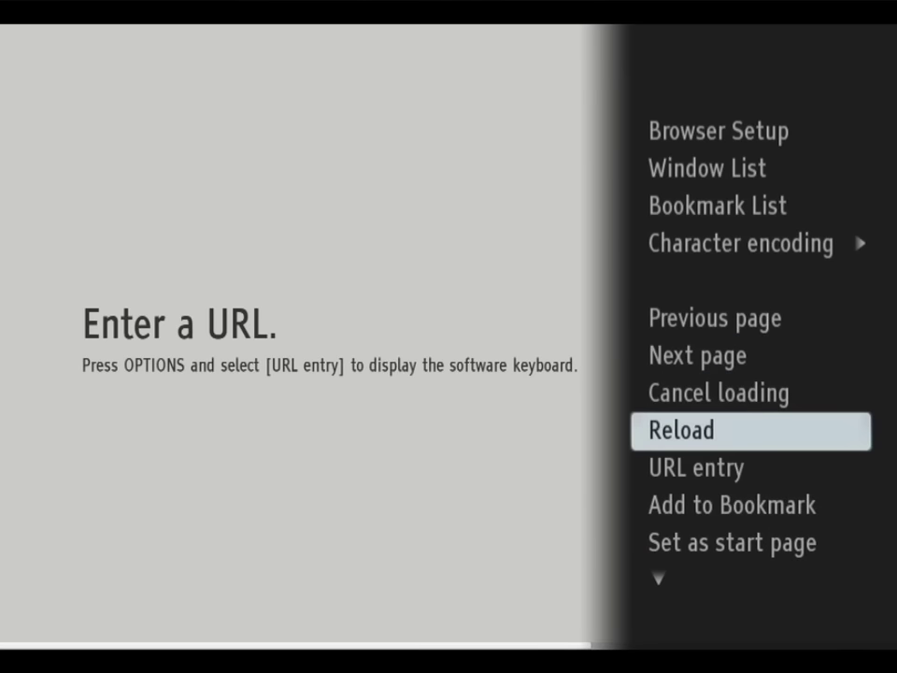
key(Down)
key(Return)
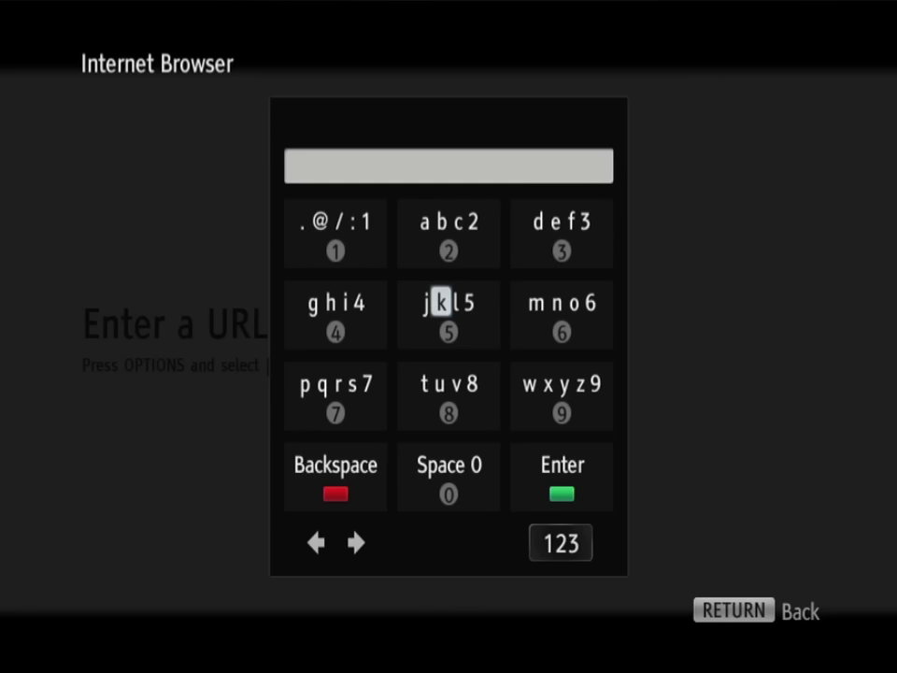
Enter "sony" in the address field with the on-screen keyboard
key(Down)
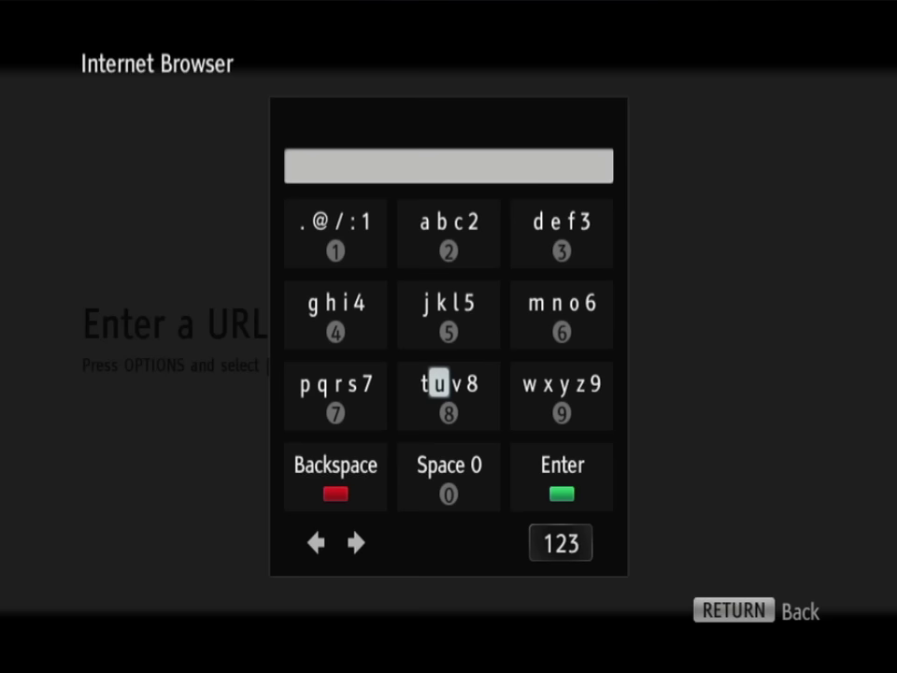
key(Left)
key(Left)
key(Left)
key(Return)
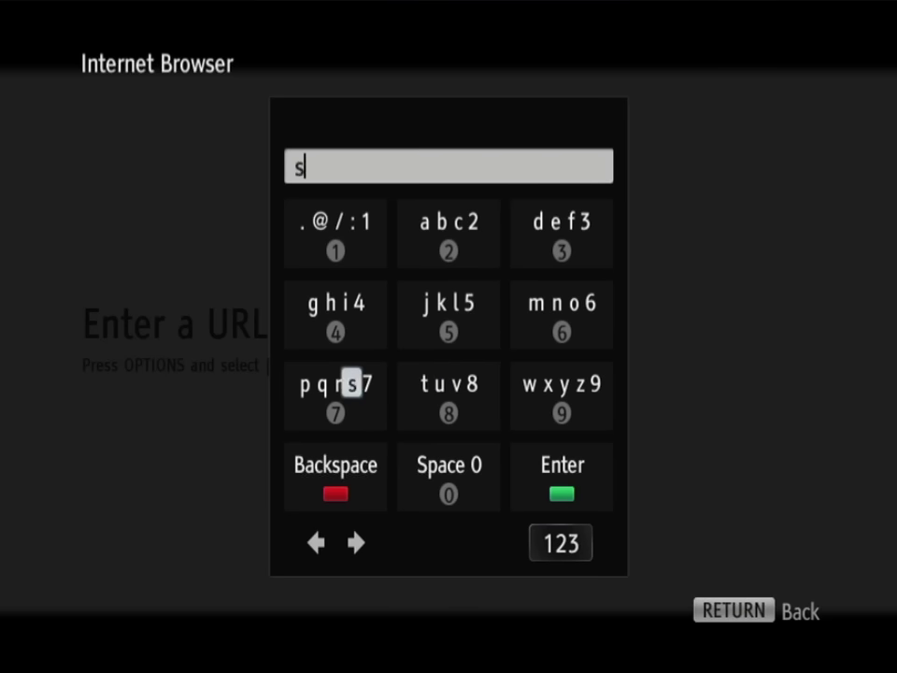
key(Right)
key(Right)
key(Right)
key(Right)
key(Right)
key(Right)
key(Right)
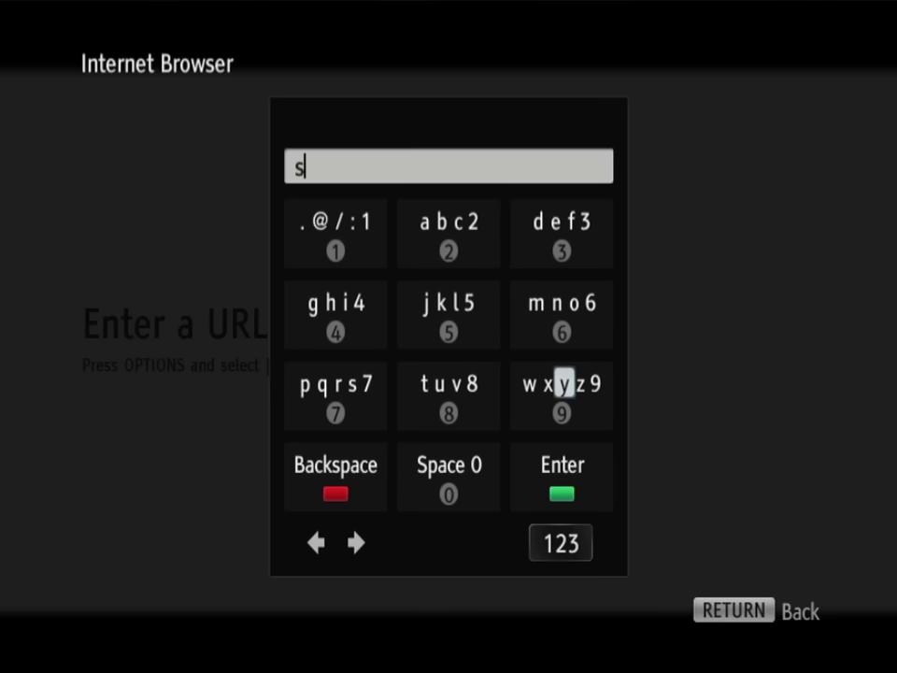
key(Up)
key(Return)
key(Left)
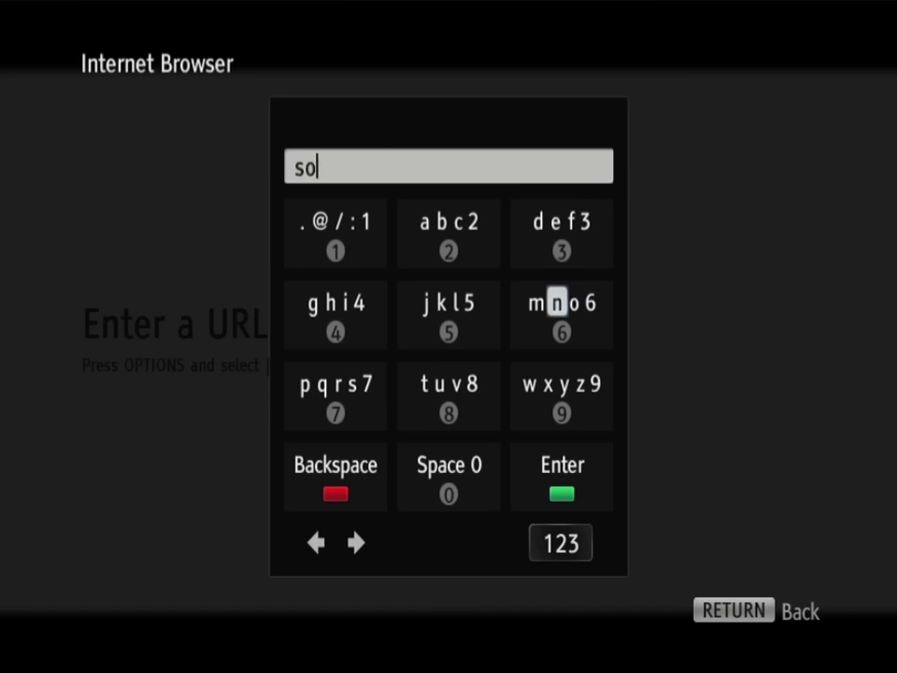
key(Return)
key(Down)
key(Right)
key(Return)
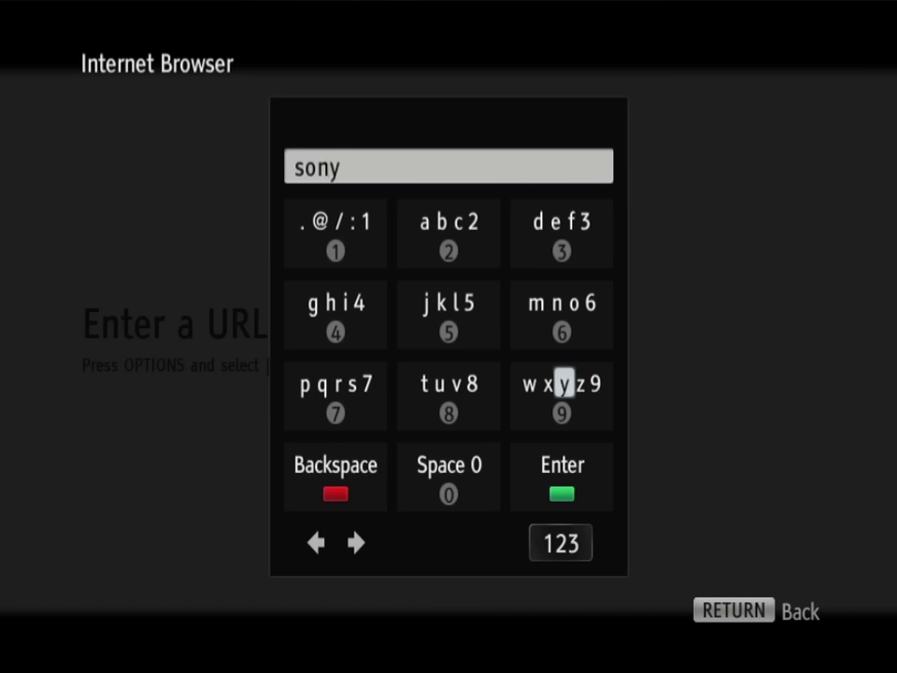
Add a period after "sony" in the address field
key(Left)
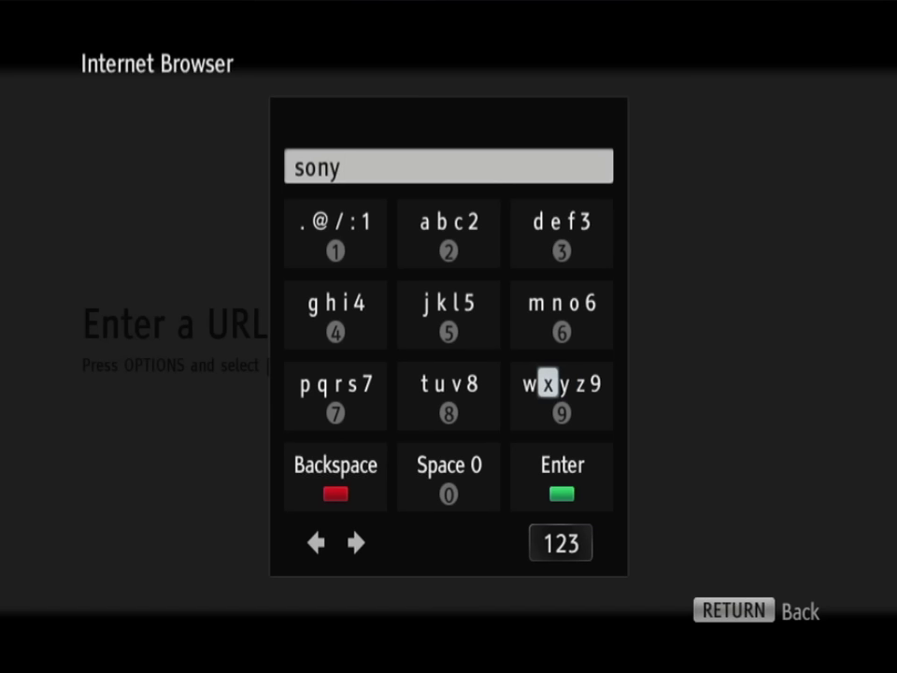
key(Up)
key(Up)
key(Left)
key(Left)
key(Left)
key(Left)
key(Left)
key(Left)
key(Left)
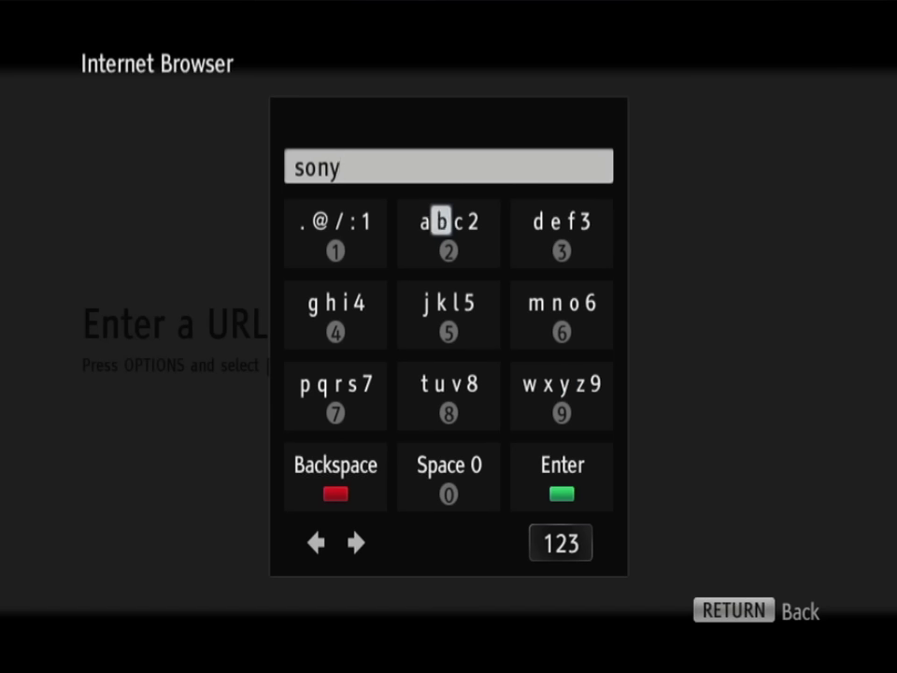
key(Left)
key(Return)
Add "com" to complete the address as sony.com and load the page
key(Right)
key(Right)
key(Right)
key(Right)
key(Right)
key(Right)
key(Right)
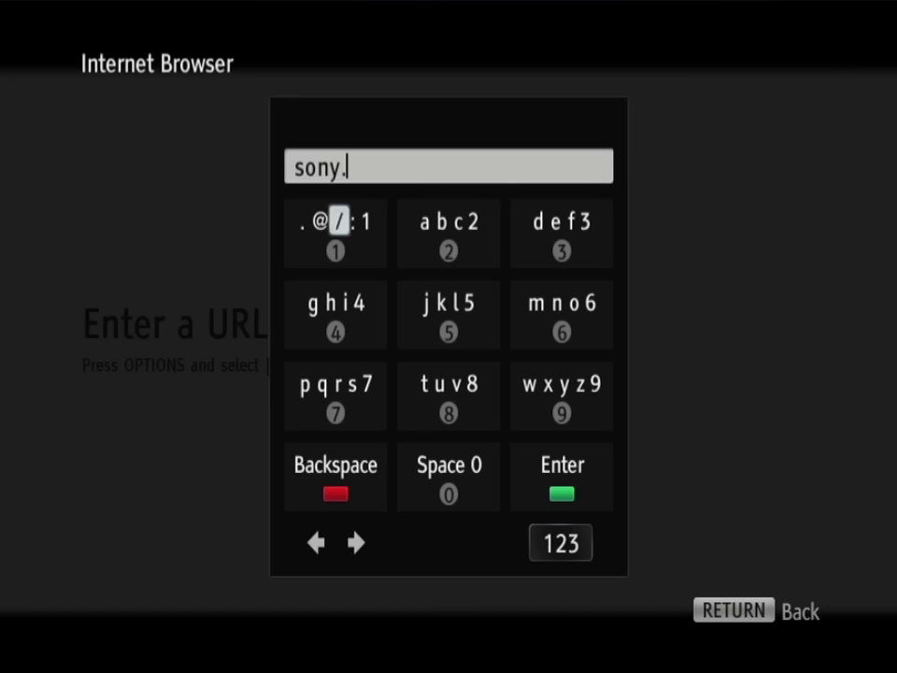
key(Return)
key(Right)
key(Right)
key(Right)
key(Right)
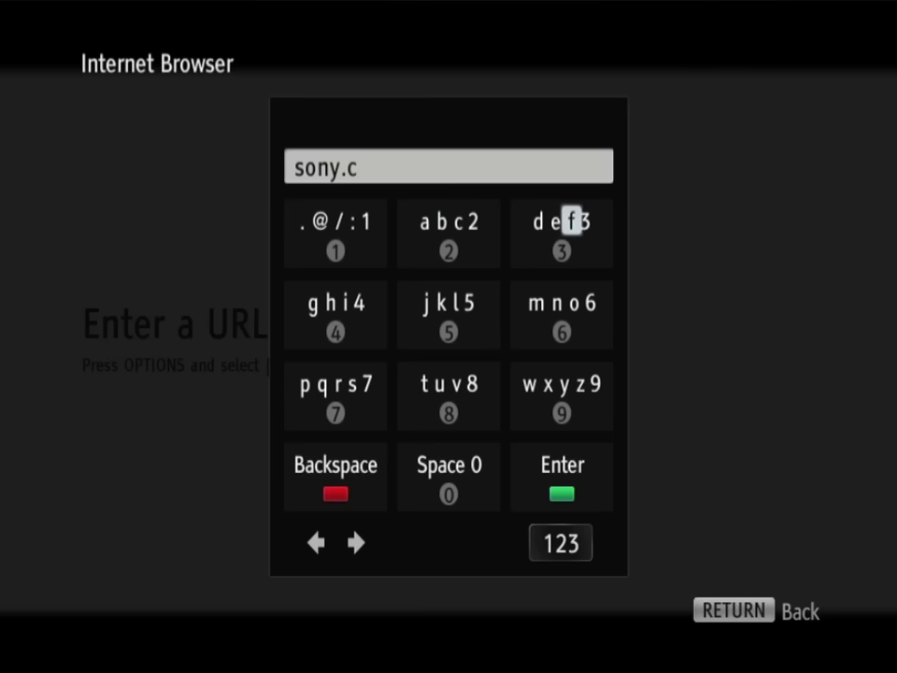
key(Down)
key(Return)
key(Left)
key(Left)
key(Return)
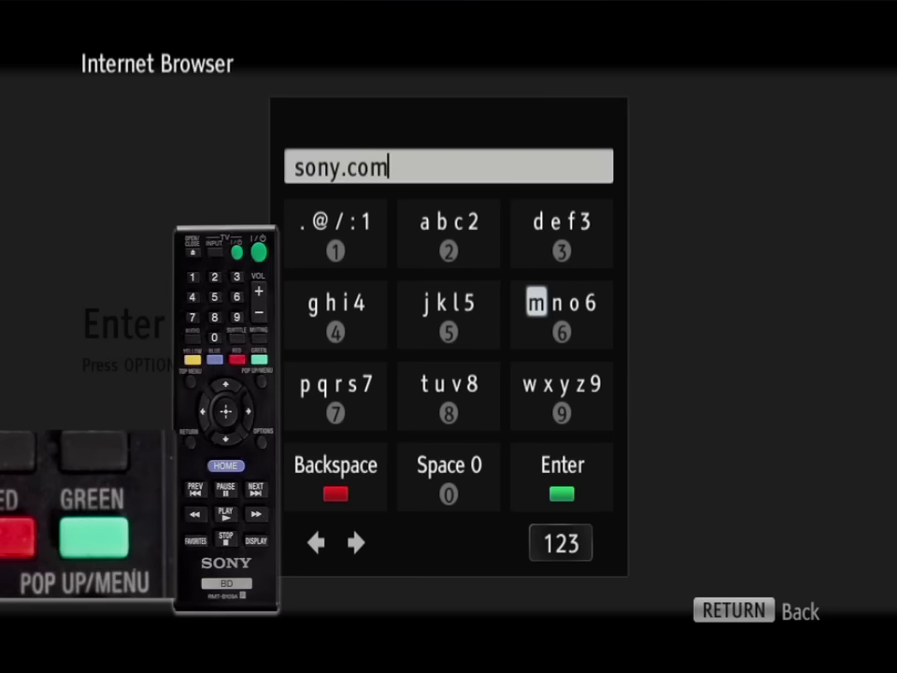
key(Return)
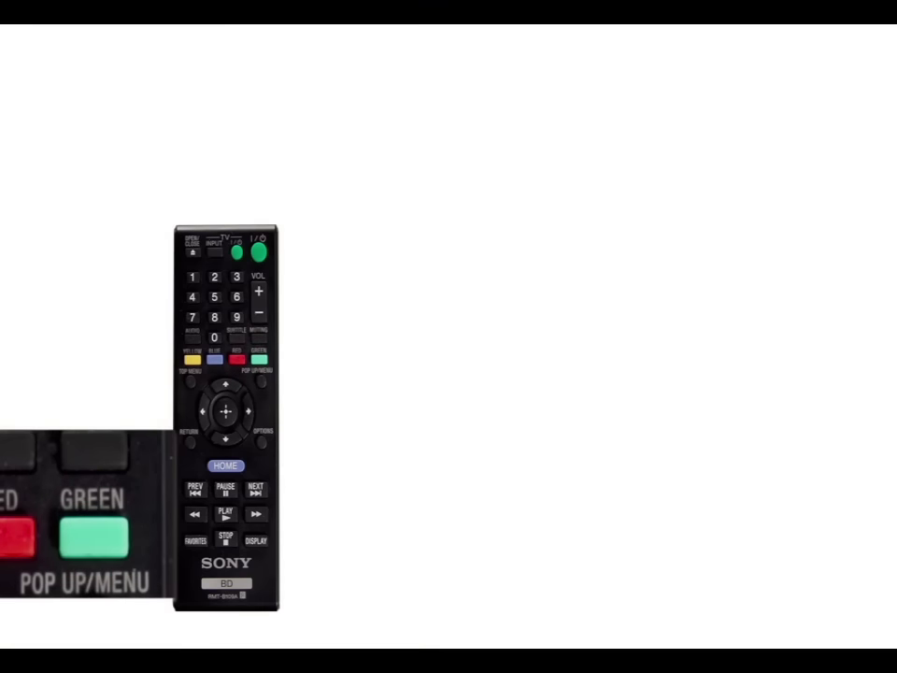